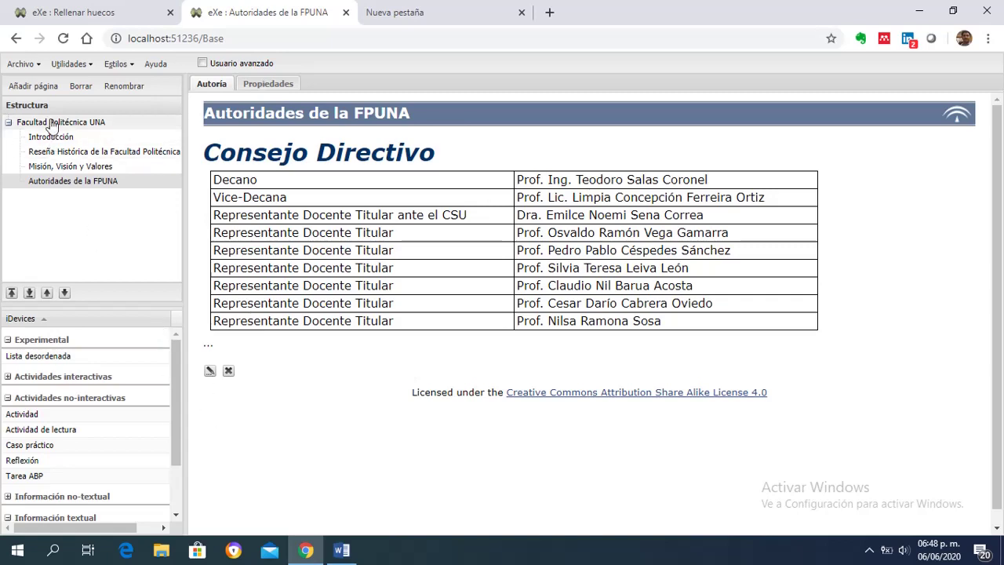
Add a page under Facultad Politécnica UNA and name it "Sedes de la FPUNA".
left_click(51, 124)
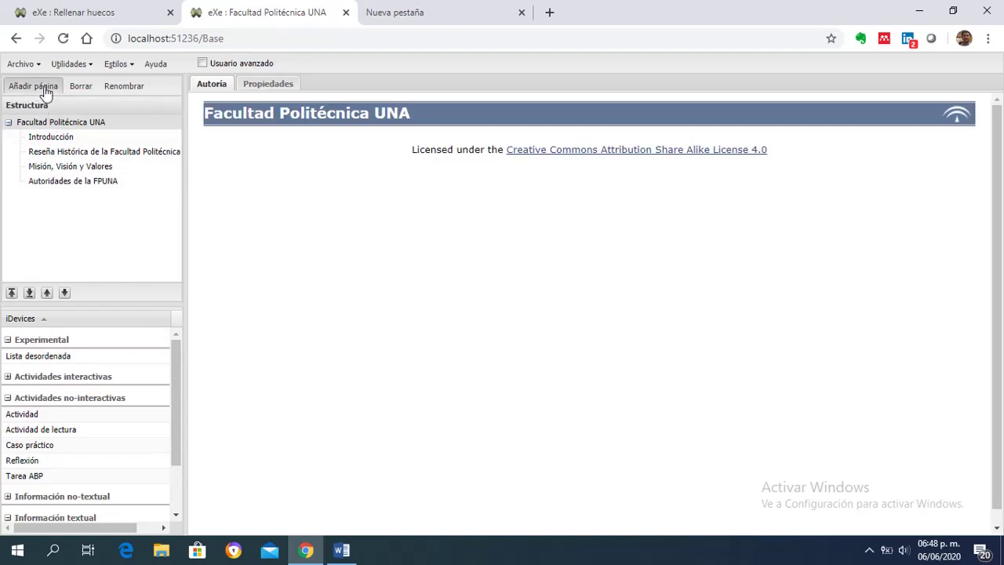
left_click(46, 92)
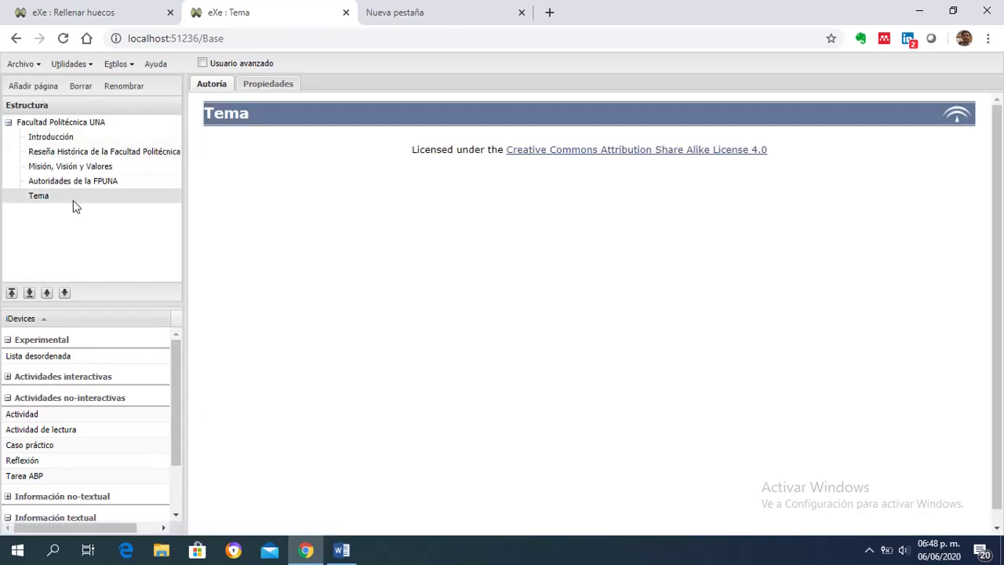
left_click(126, 86)
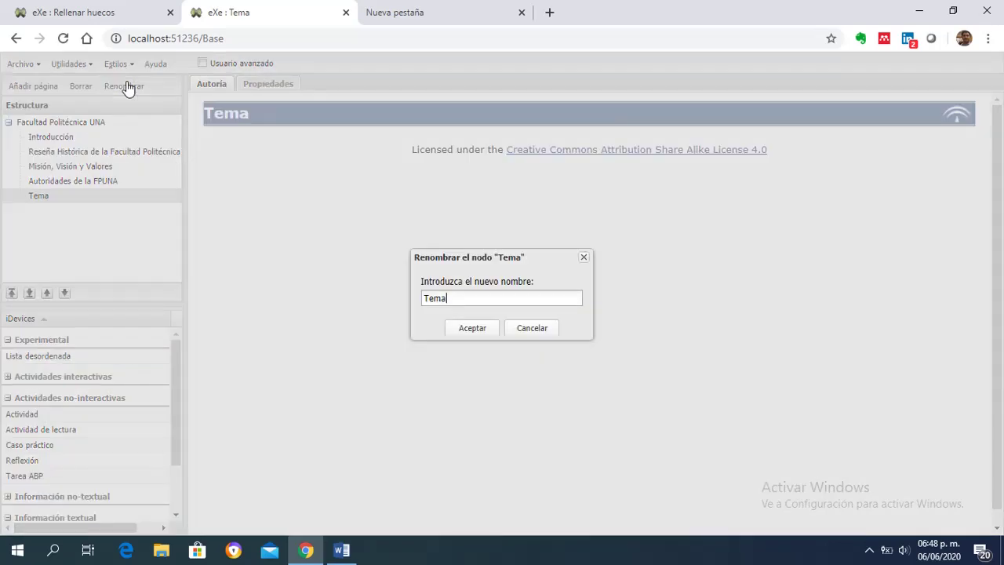
key("BackSpace")
key("BackSpace")
key("BackSpace")
key("BackSpace")
type("Sedes de la FPUNA")
left_click(471, 328)
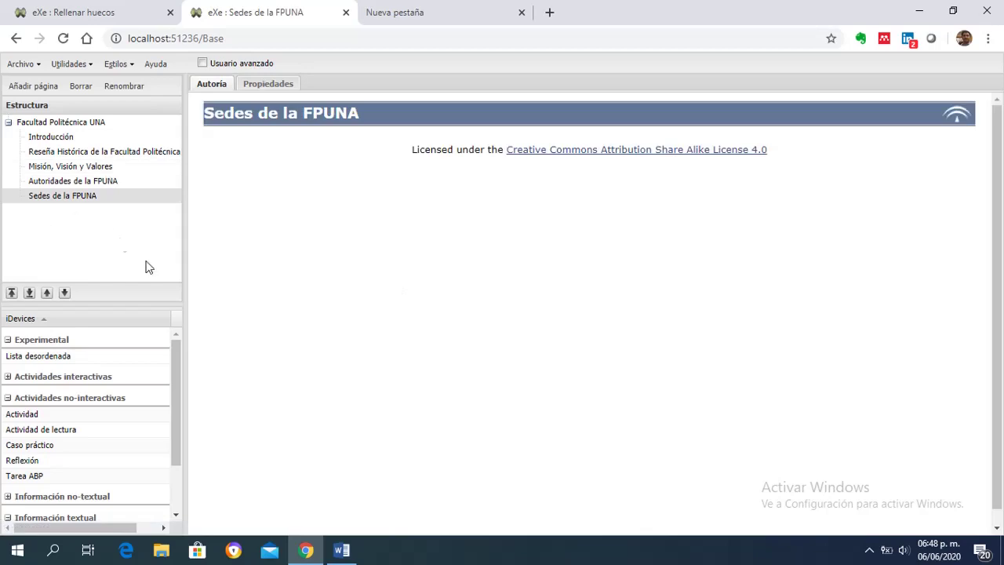
Add a Texto libre iDevice to the page and paste in the Coronel Oviedo and Villarrica sections from the Word document.
left_click_drag(176, 405, 180, 469)
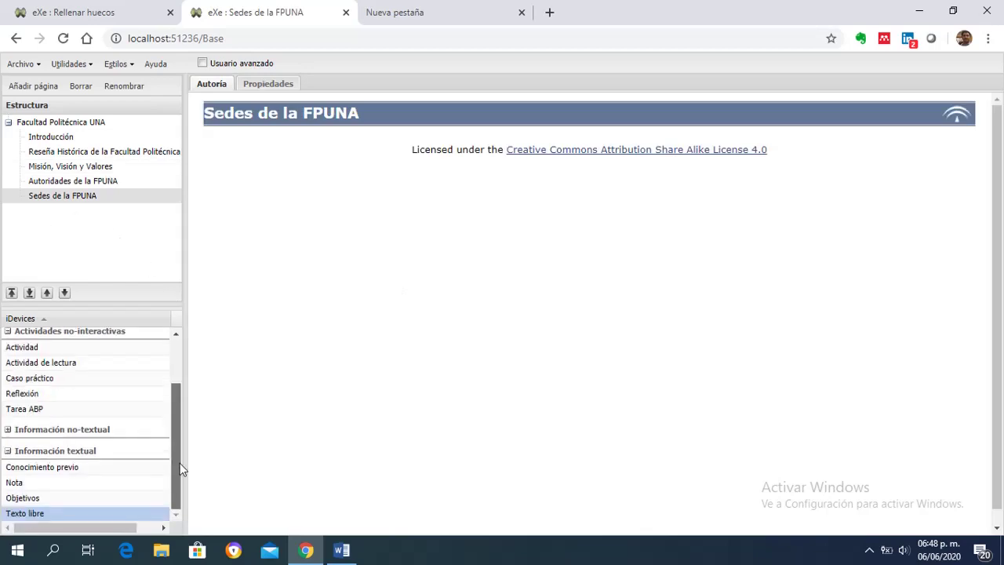
left_click(14, 515)
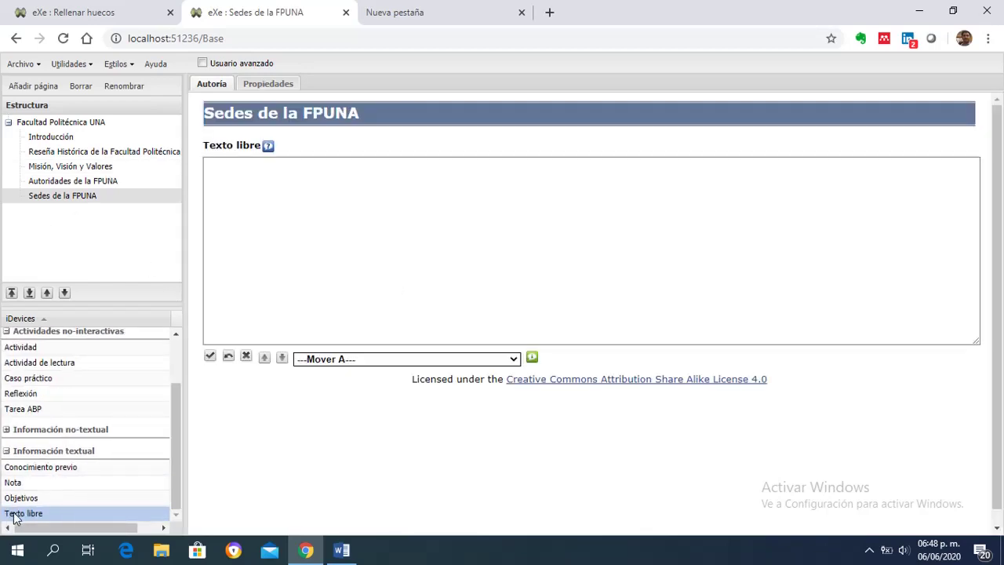
left_click(342, 550)
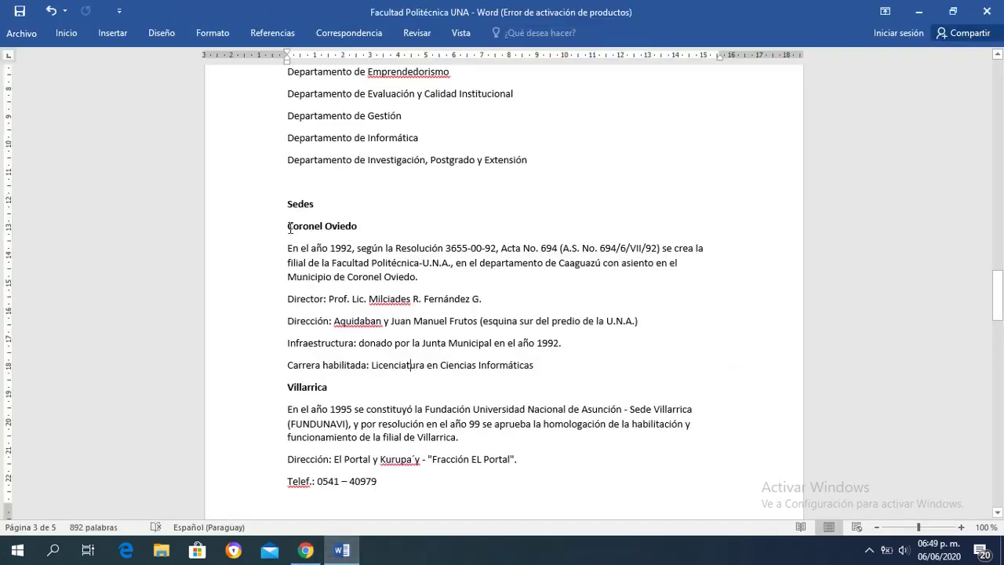
left_click_drag(289, 228, 479, 383)
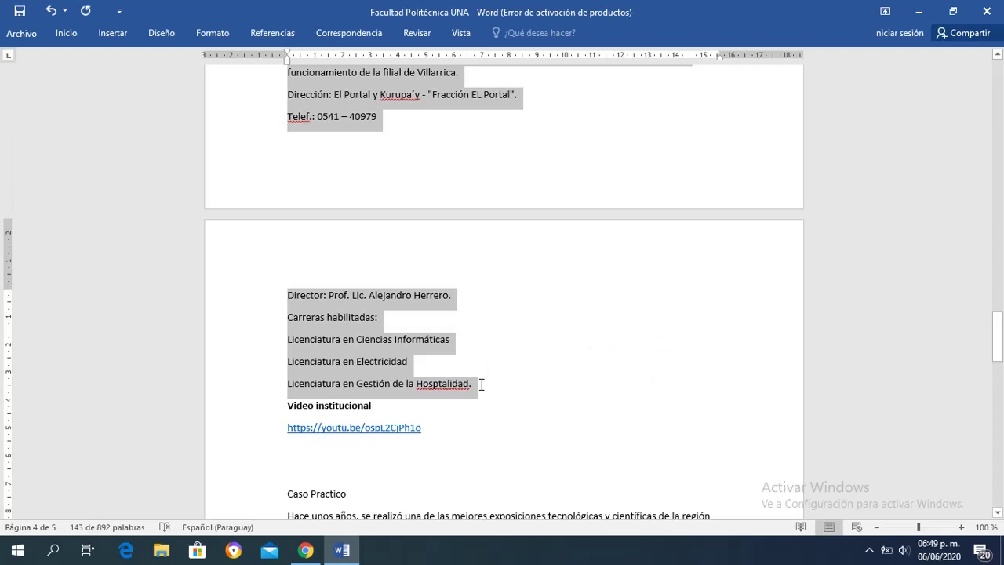
left_click(316, 552)
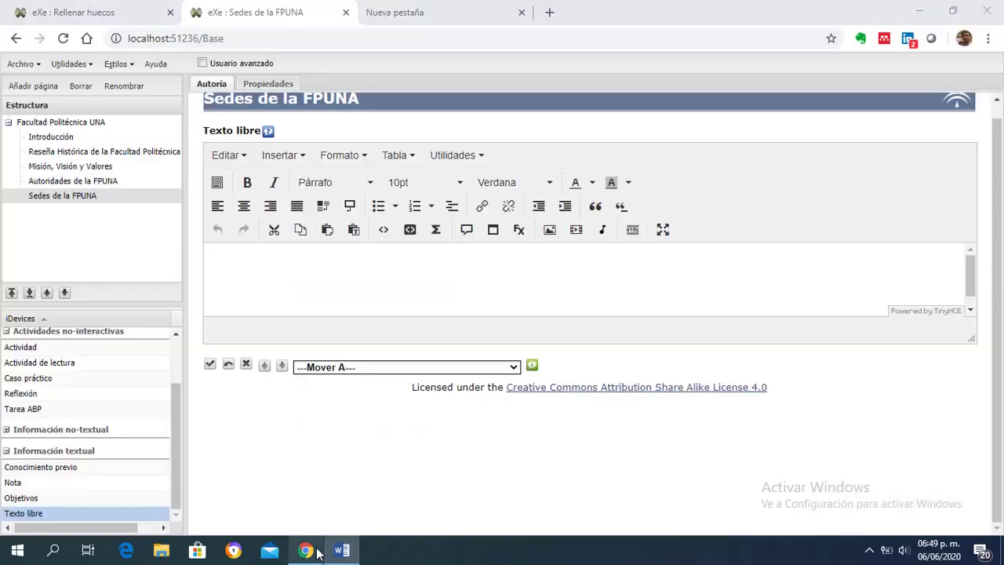
left_click(286, 258)
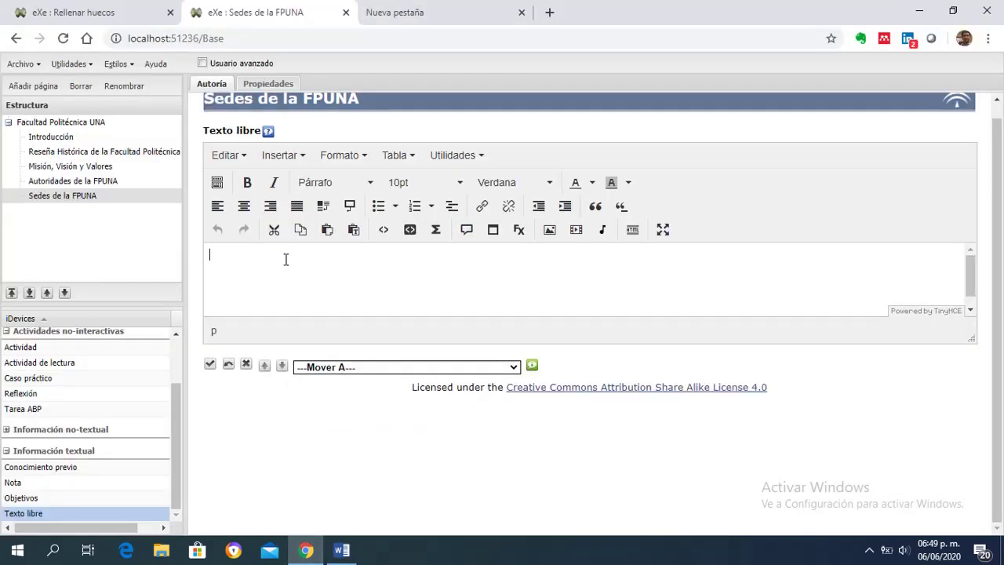
key("ctrl+v")
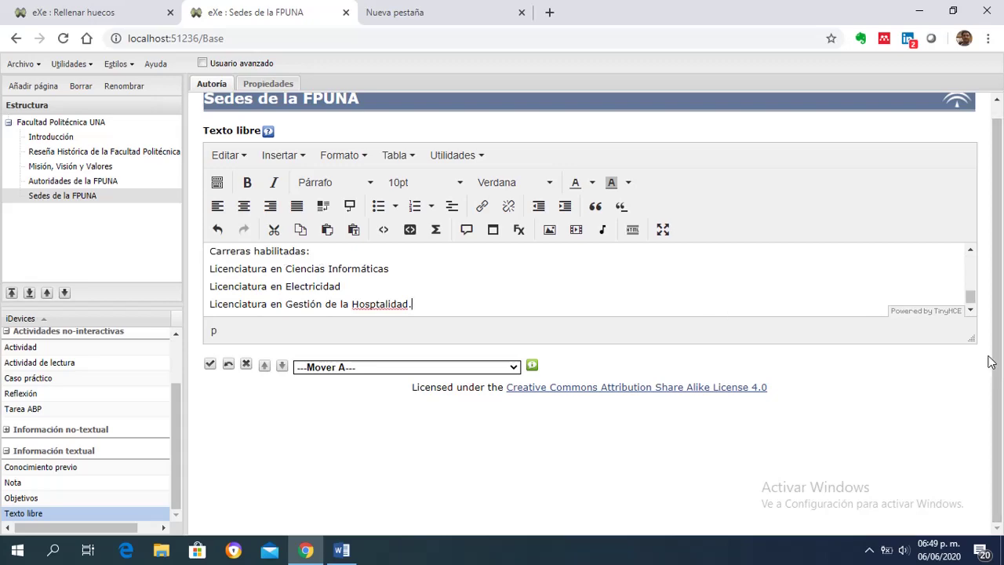
Enlarge the text editor and format the Coronel Oviedo and Villarrica titles as Encabezado 1.
left_click_drag(976, 348, 876, 448)
left_click(745, 378)
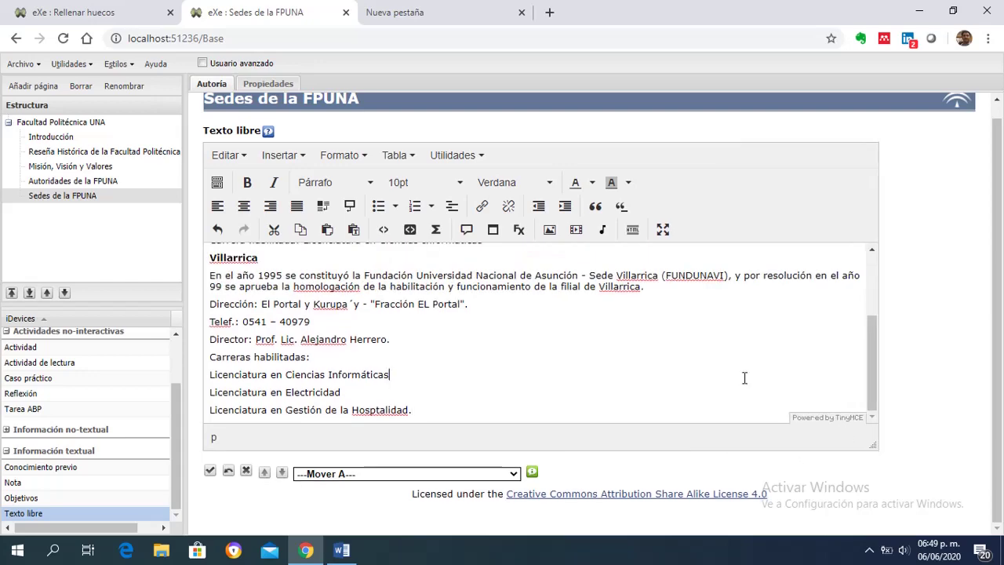
left_click_drag(869, 355, 872, 295)
left_click_drag(316, 259, 208, 256)
left_click(369, 182)
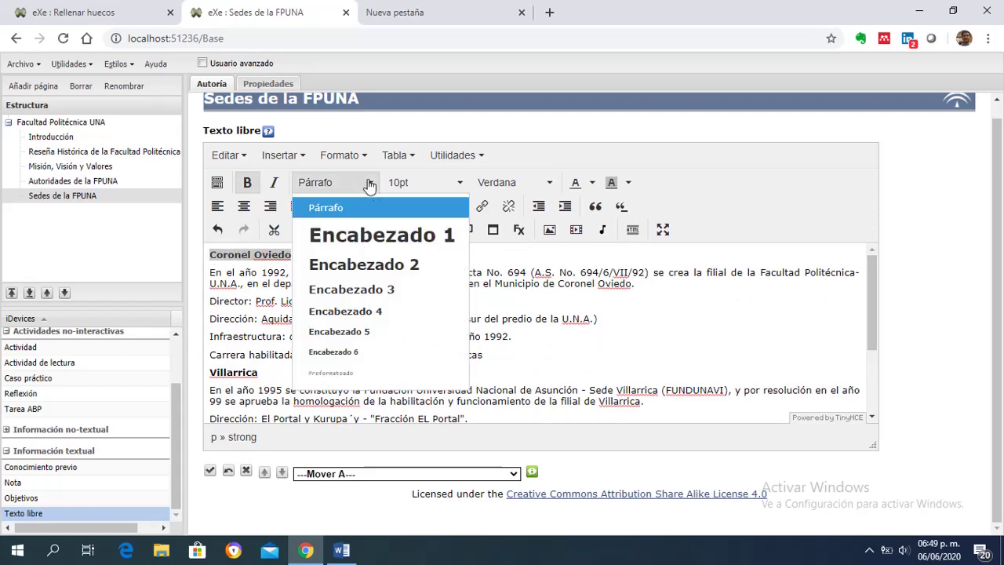
left_click(365, 235)
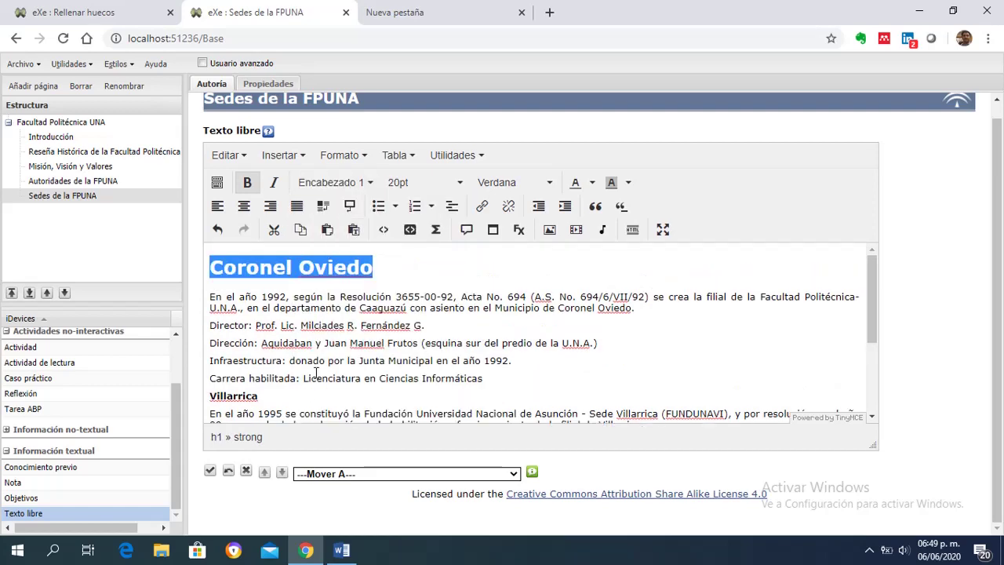
left_click(309, 396)
left_click_drag(281, 398, 207, 399)
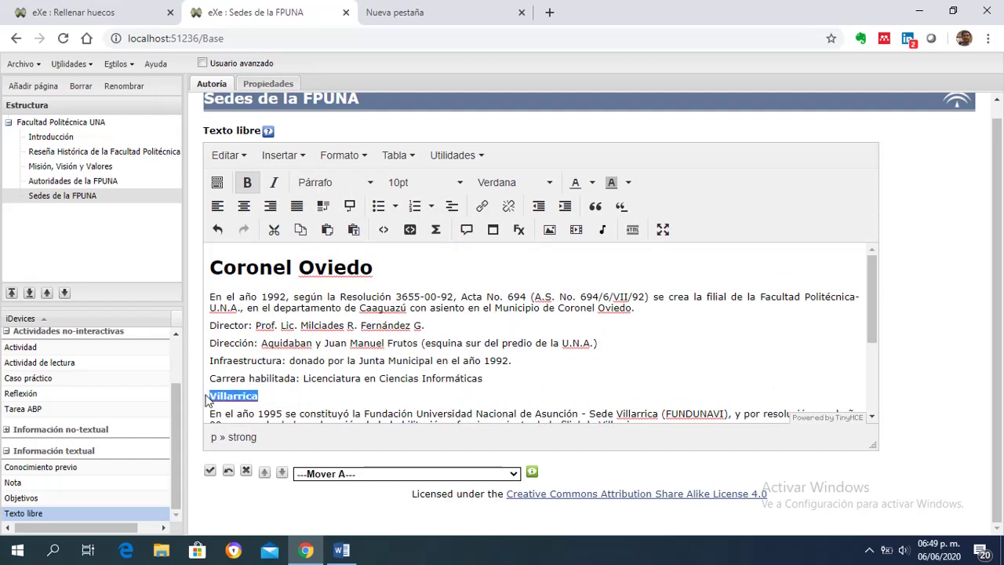
left_click(370, 182)
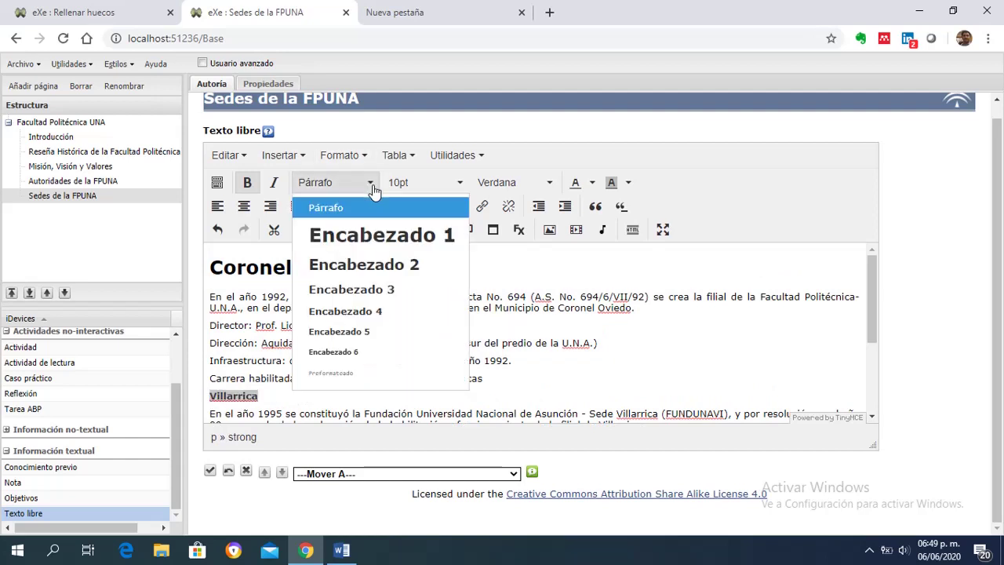
left_click(376, 235)
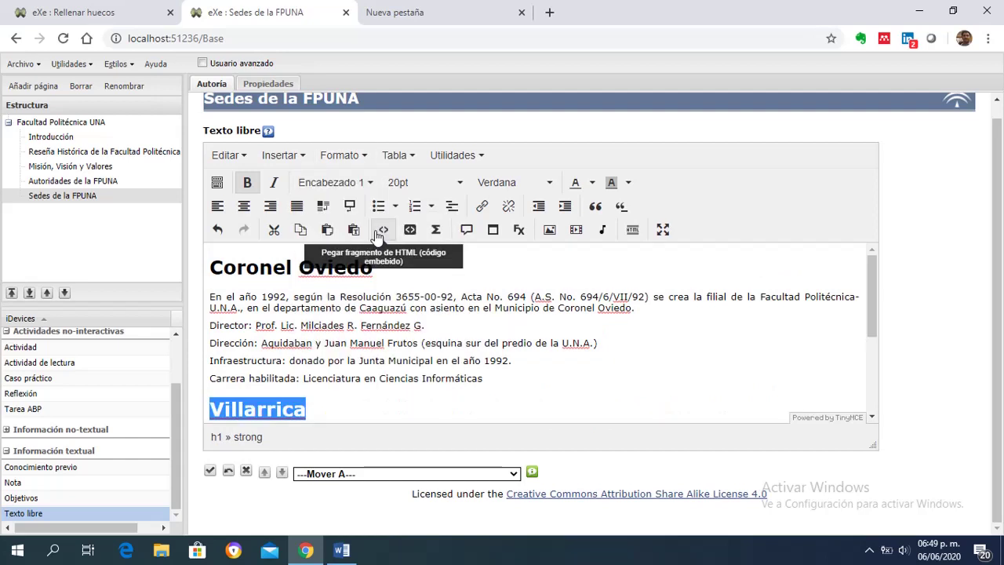
Insert an empty line after the "Carrera habilitada" line of the Coronel Oviedo section.
left_click(561, 366)
left_click(502, 386)
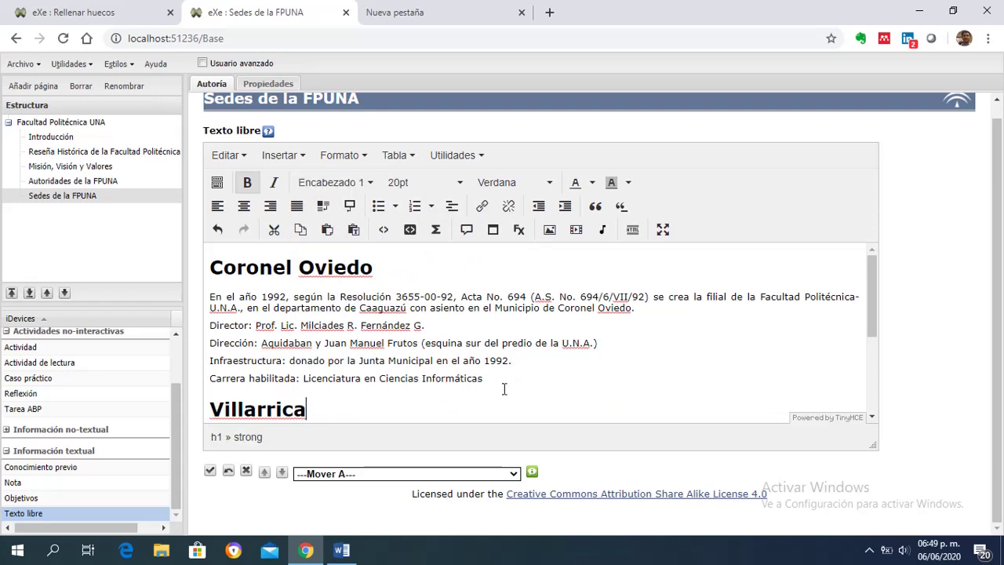
left_click(498, 383)
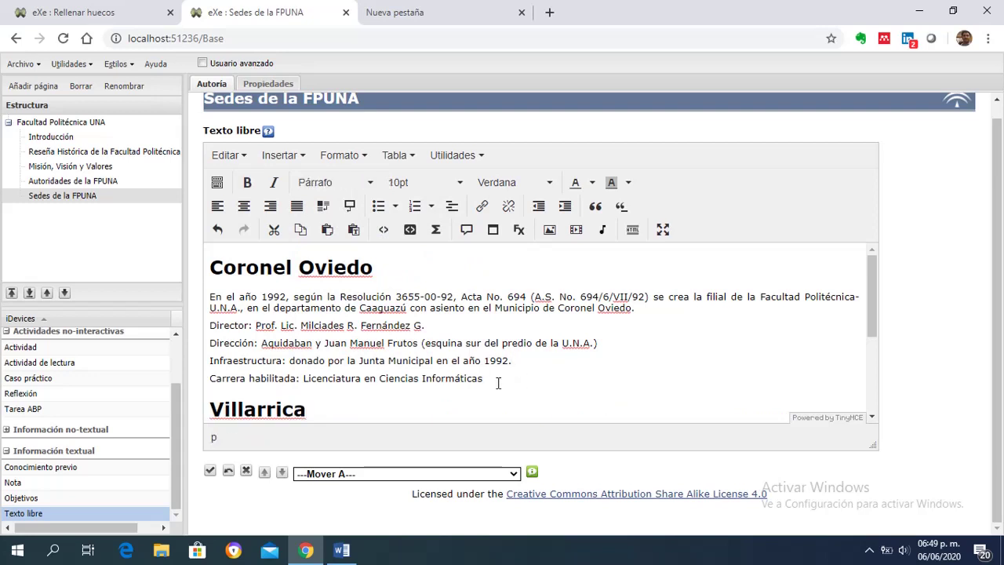
key("Return")
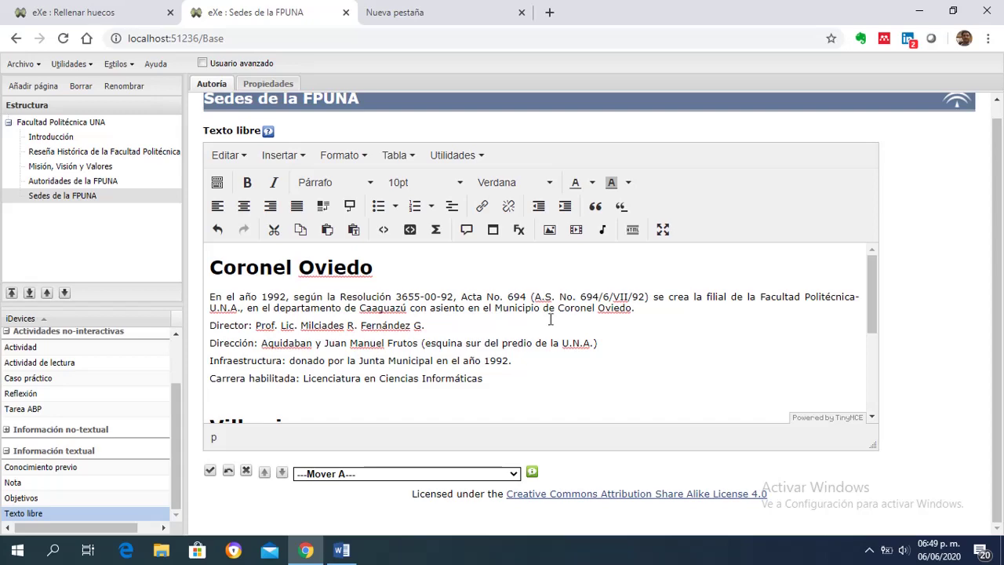
Choose filial_coronel_oviedo.jpg from the desktop folder ProyectoTIC 2018/Proyecto2020/DesarrolloContenidos/PowerPoint as the source of a new image.
left_click(549, 232)
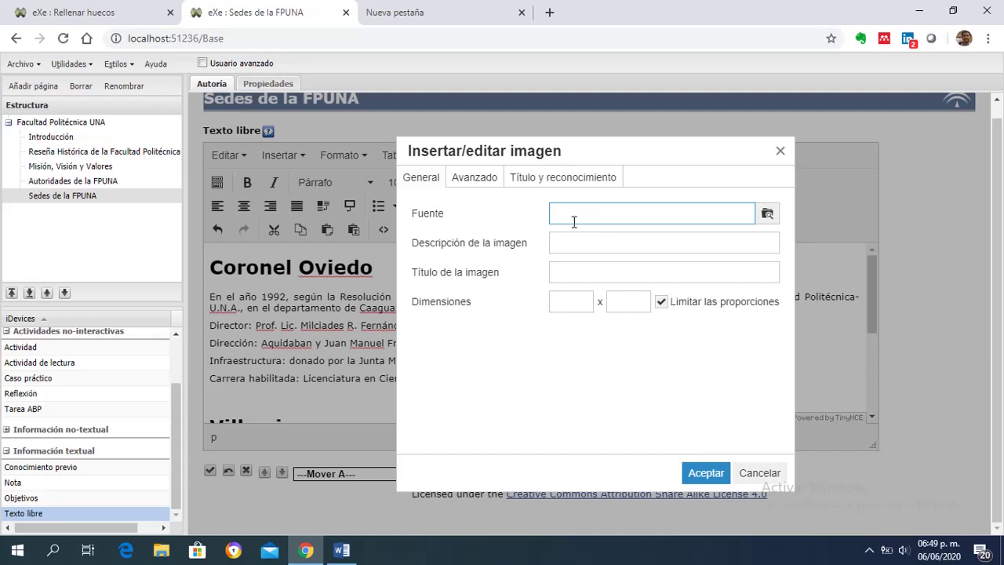
left_click(766, 216)
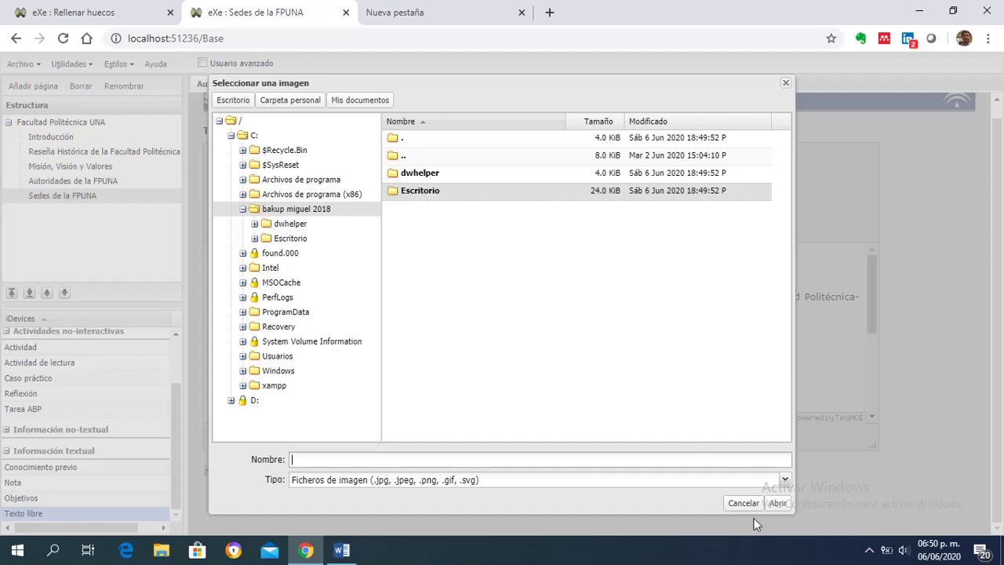
left_click(775, 502)
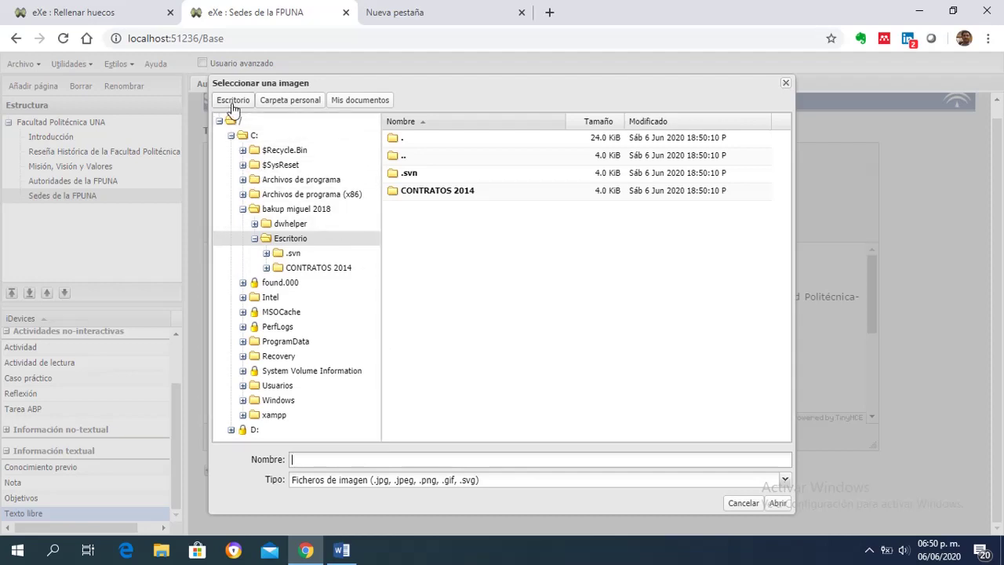
left_click(233, 100)
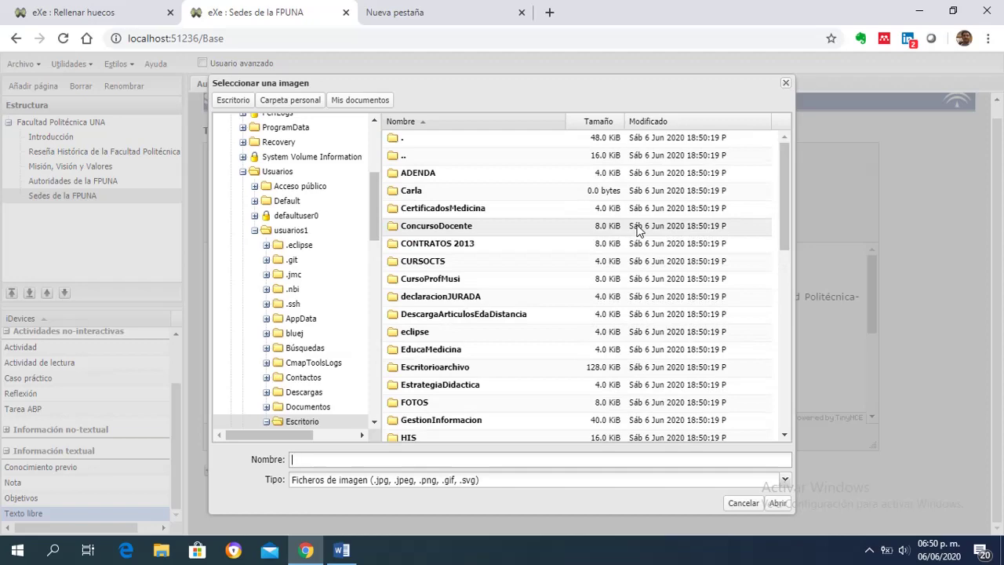
left_click_drag(783, 195, 787, 298)
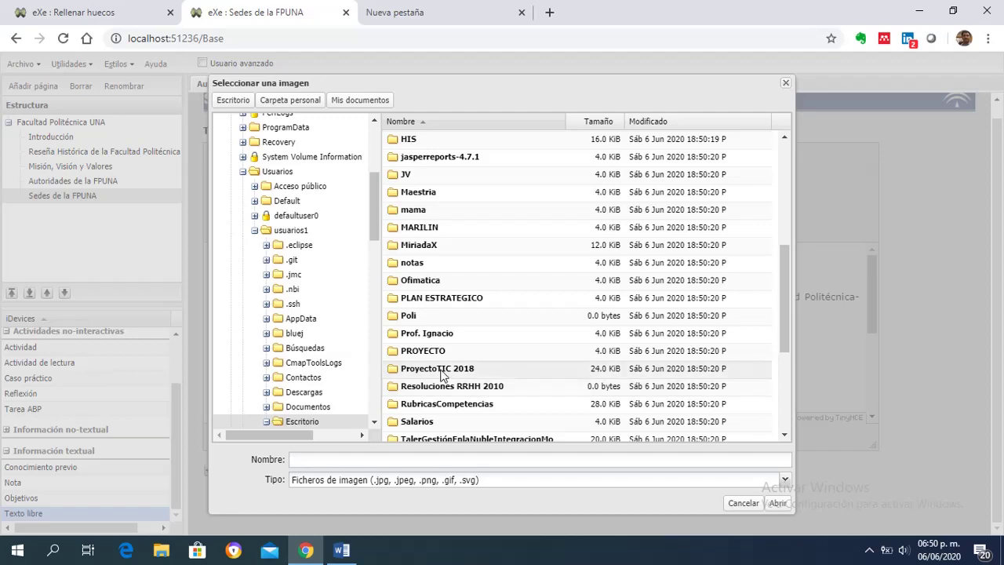
double_click(441, 375)
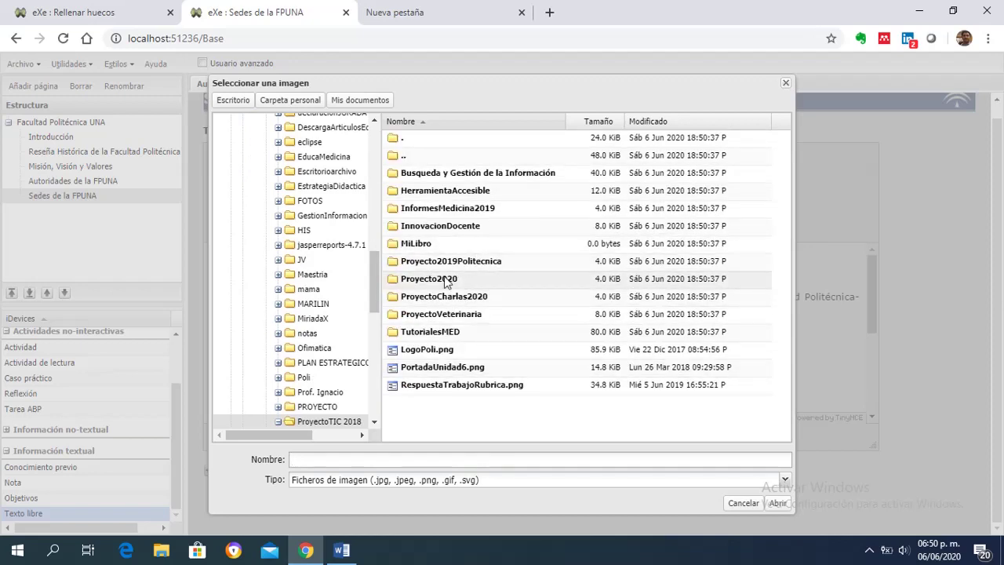
double_click(445, 279)
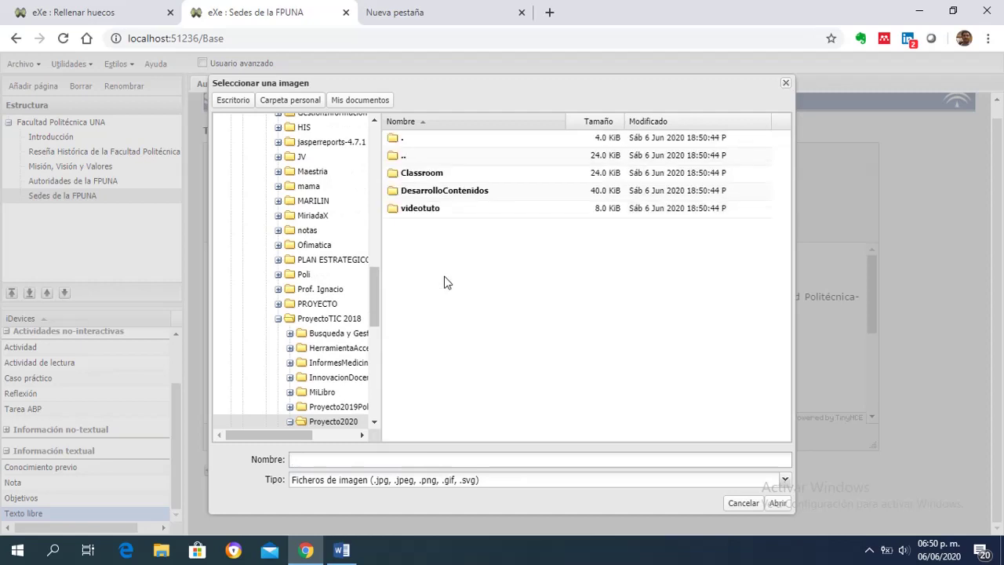
double_click(447, 191)
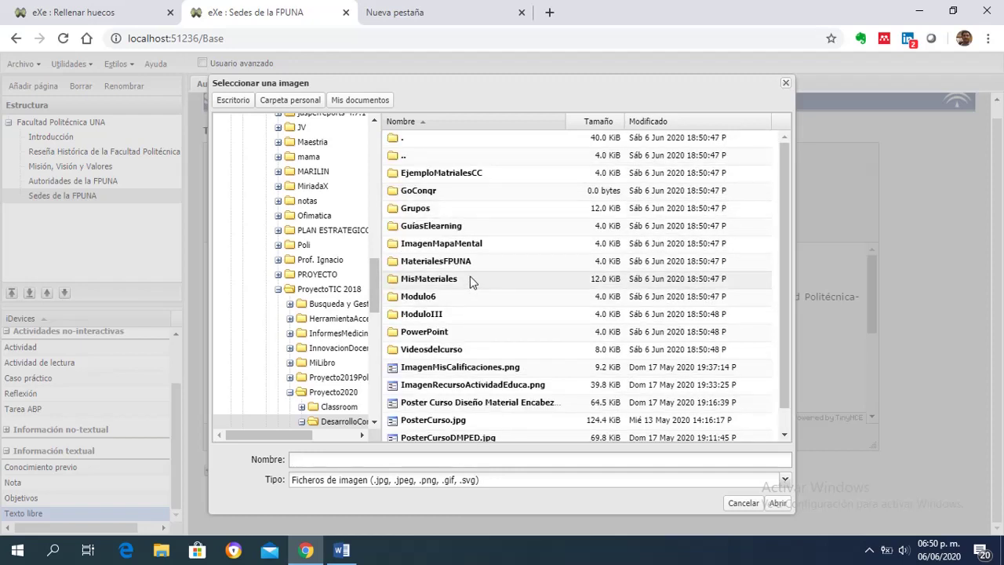
double_click(439, 332)
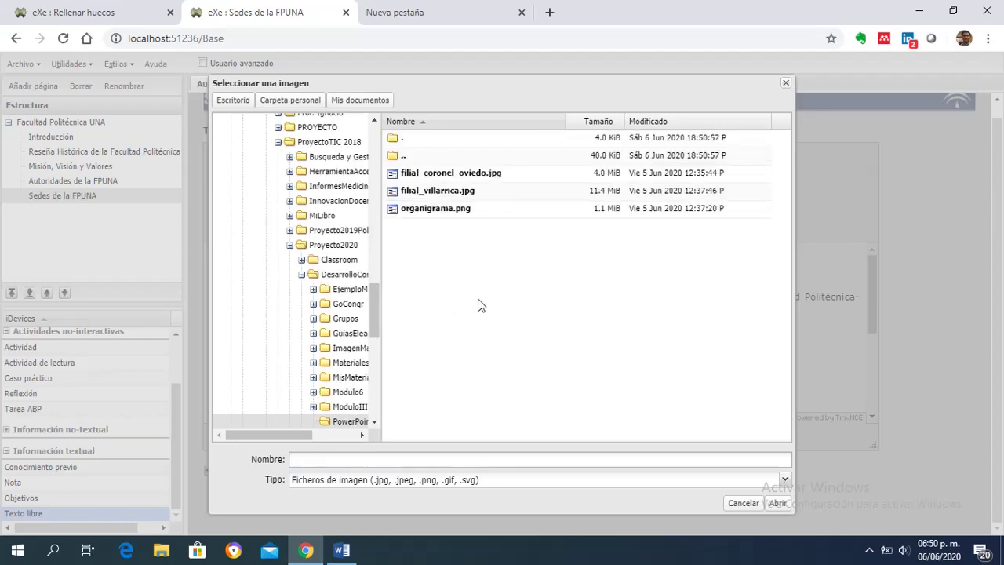
left_click(473, 175)
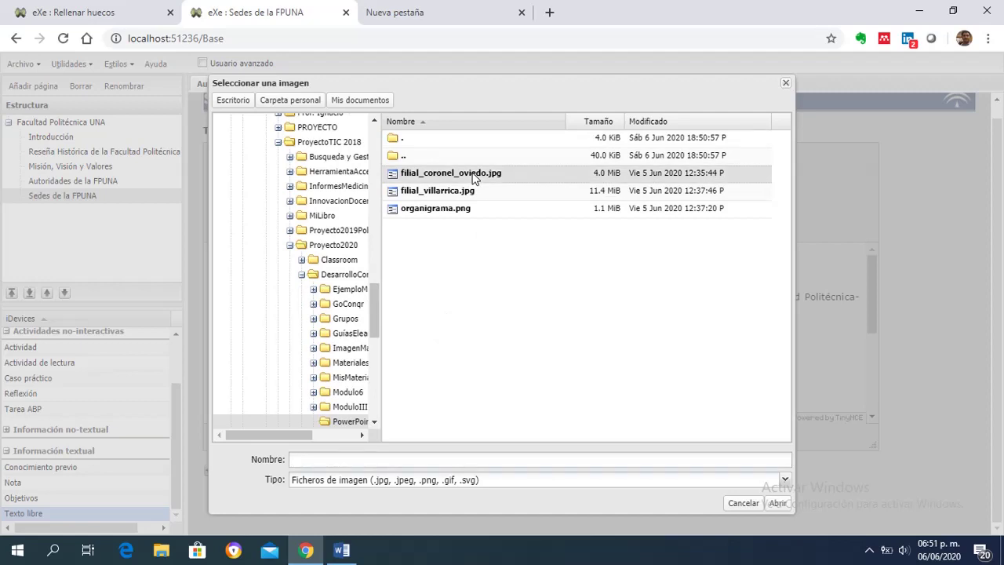
left_click(779, 505)
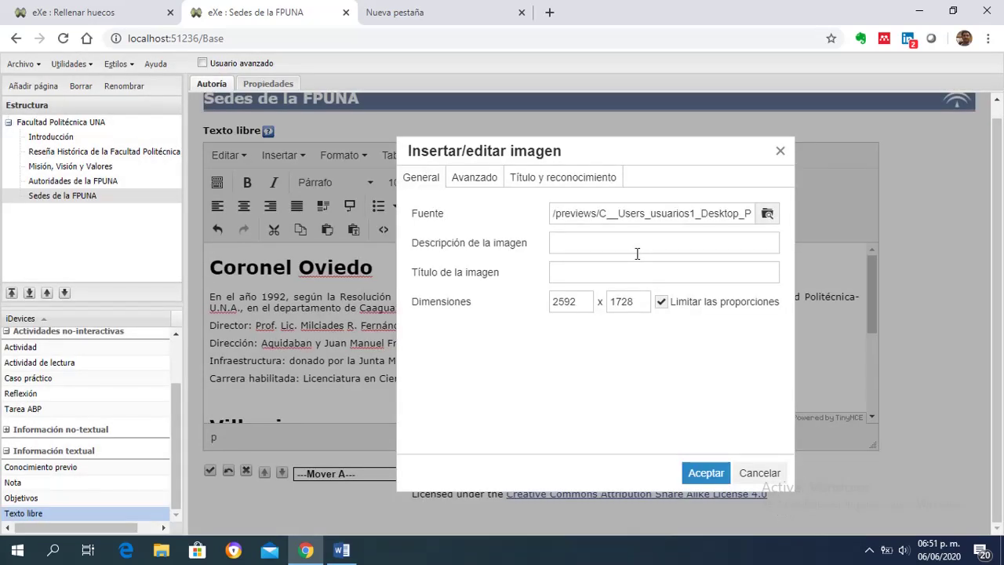
Caption the image "Sede Coronel Oviedo" with the licence Copyright (Todos los derechos reservados) and insert it without a description.
left_click(483, 185)
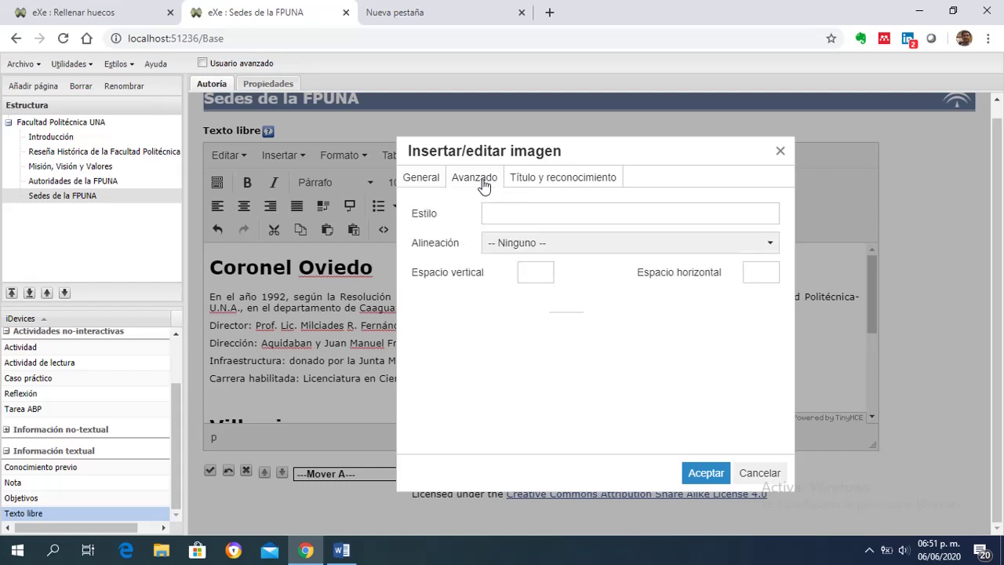
left_click(525, 181)
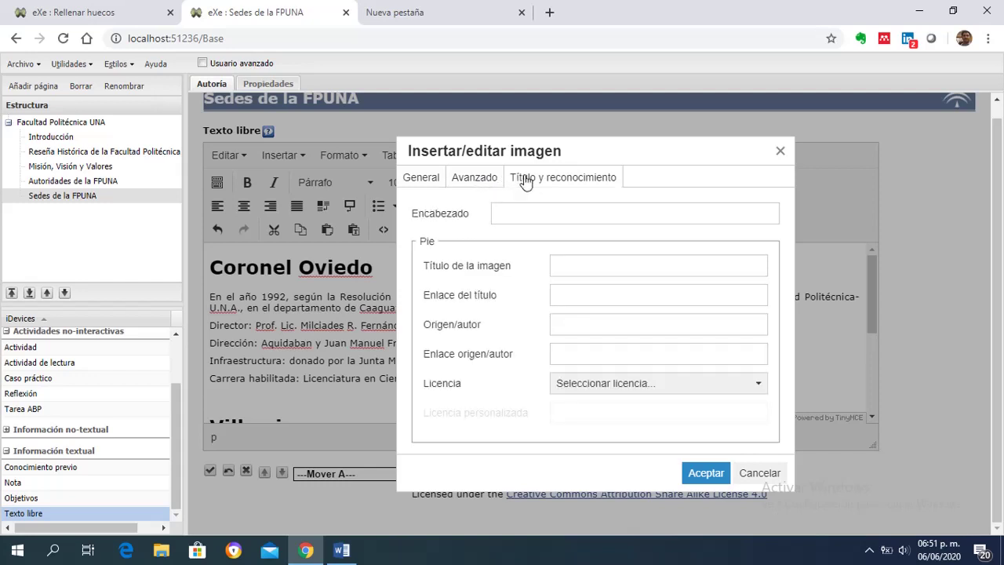
left_click(562, 263)
type("Sede")
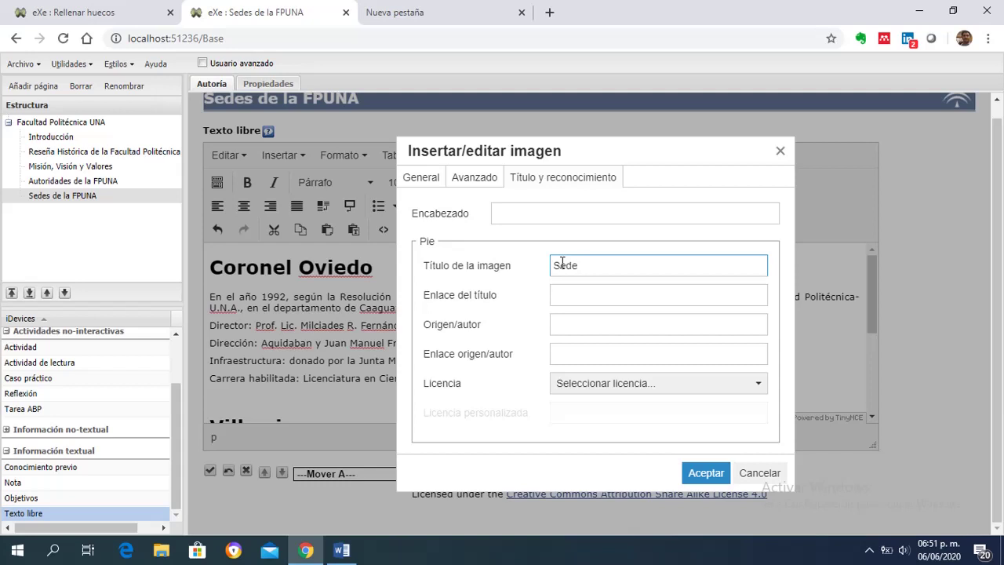
type(" Coronel Oviedo")
left_click(581, 326)
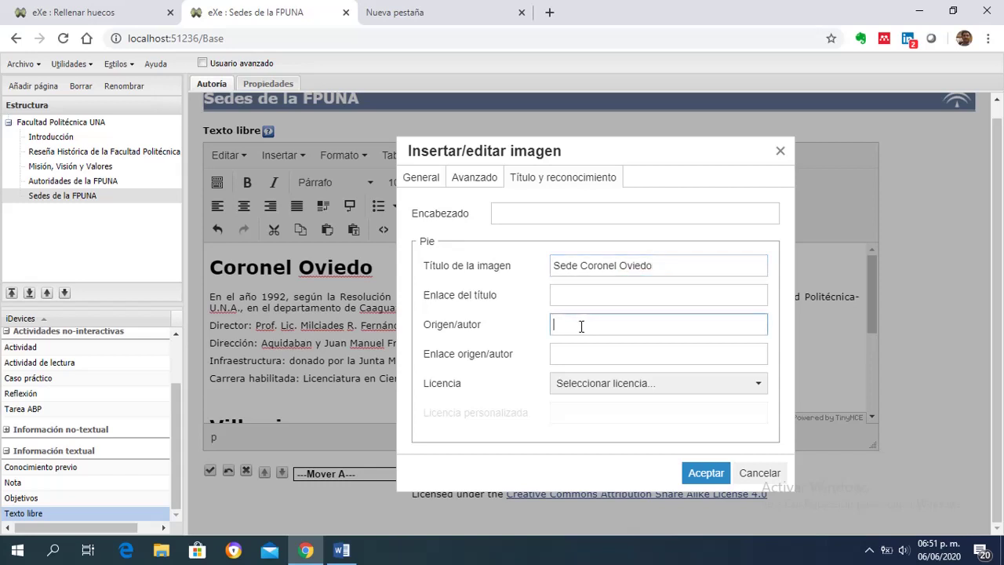
left_click(663, 392)
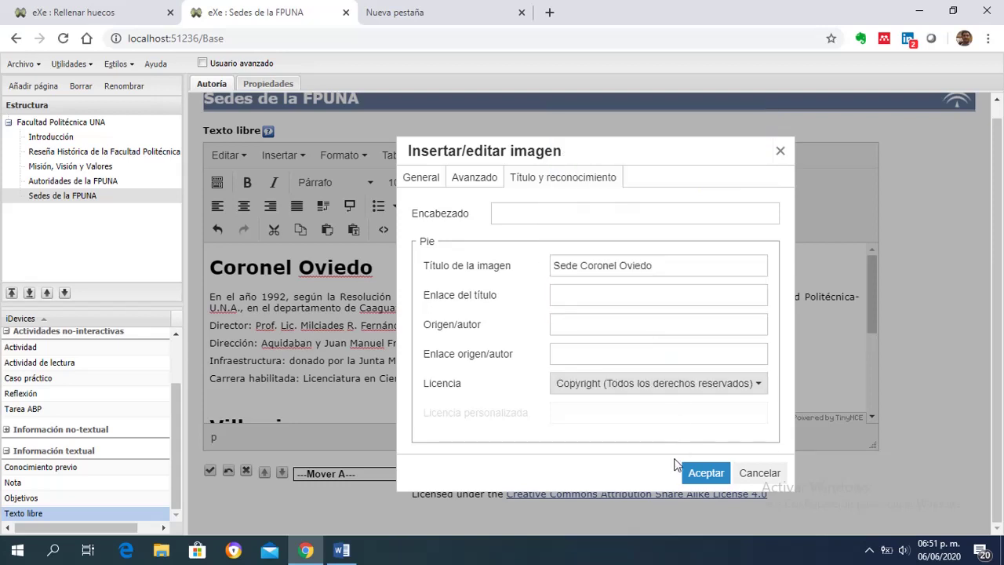
left_click(703, 474)
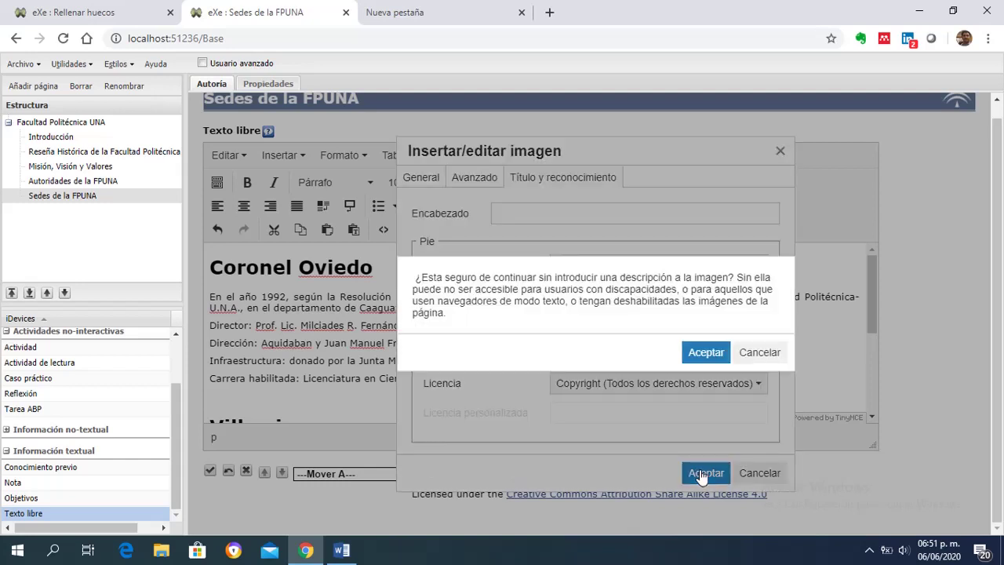
left_click(707, 354)
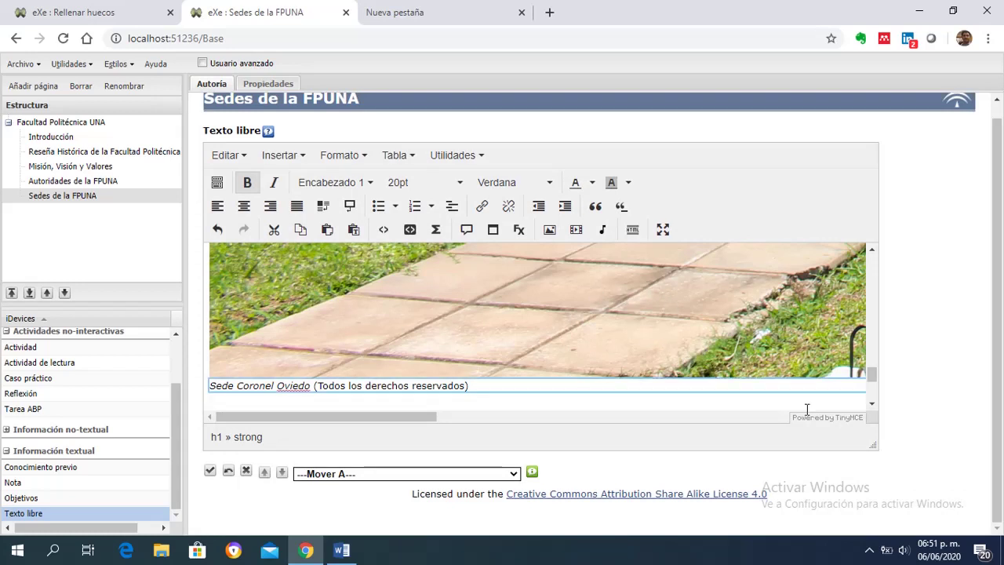
Reopen the properties of the inserted Coronel Oviedo image and set its width to 992 with proportions kept.
scroll(863, 400, "down", 3)
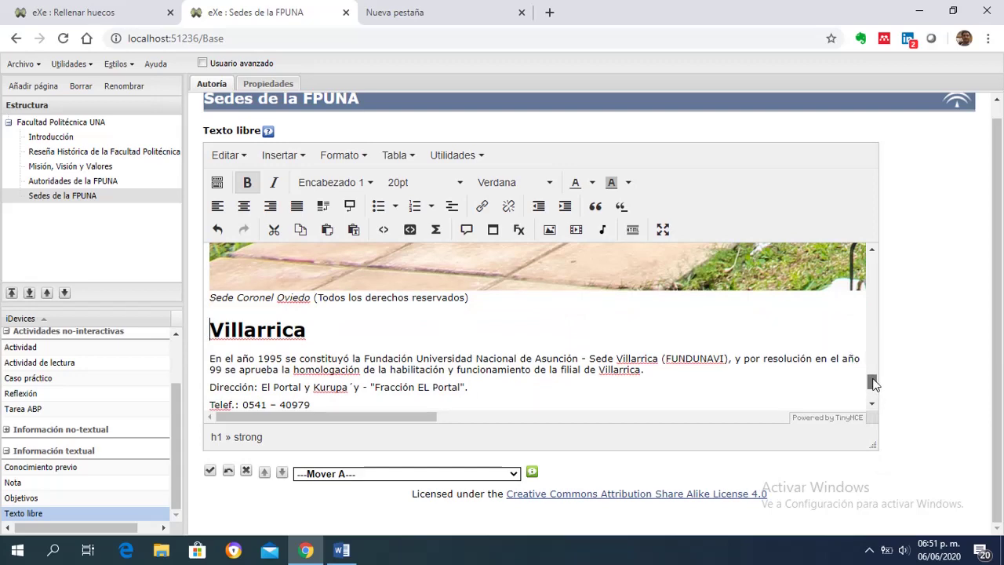
left_click_drag(873, 381, 867, 275)
left_click(612, 335)
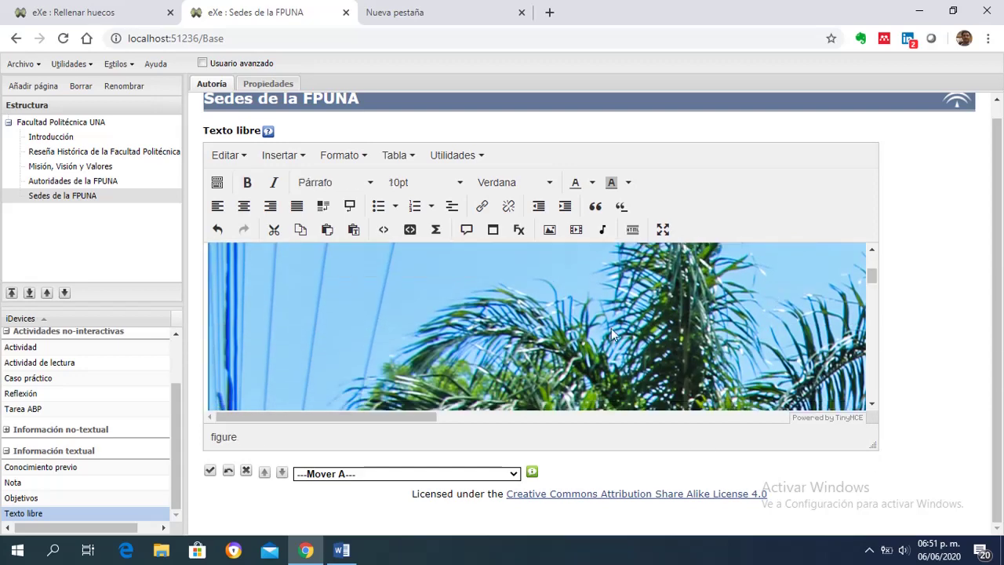
right_click(612, 335)
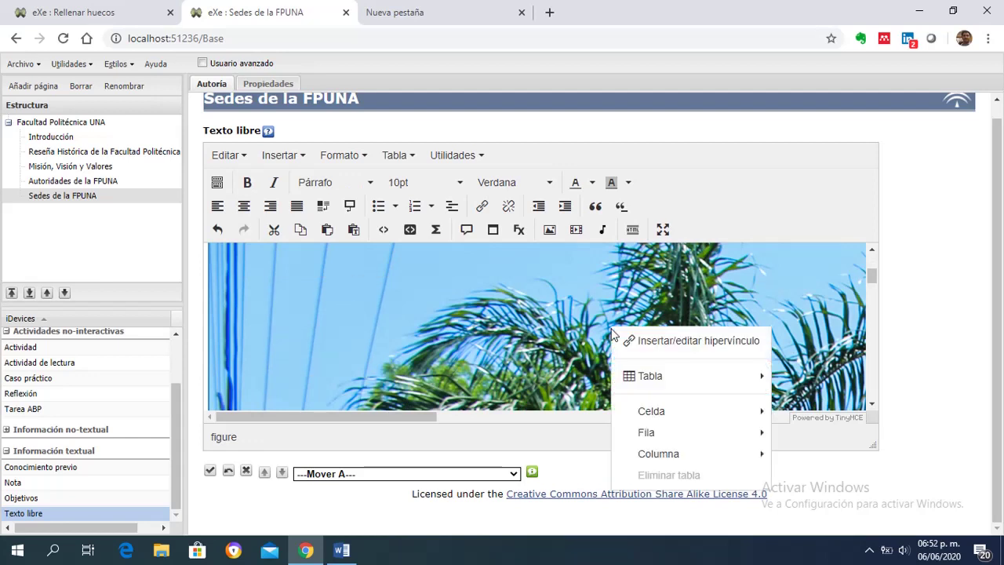
left_click(508, 314)
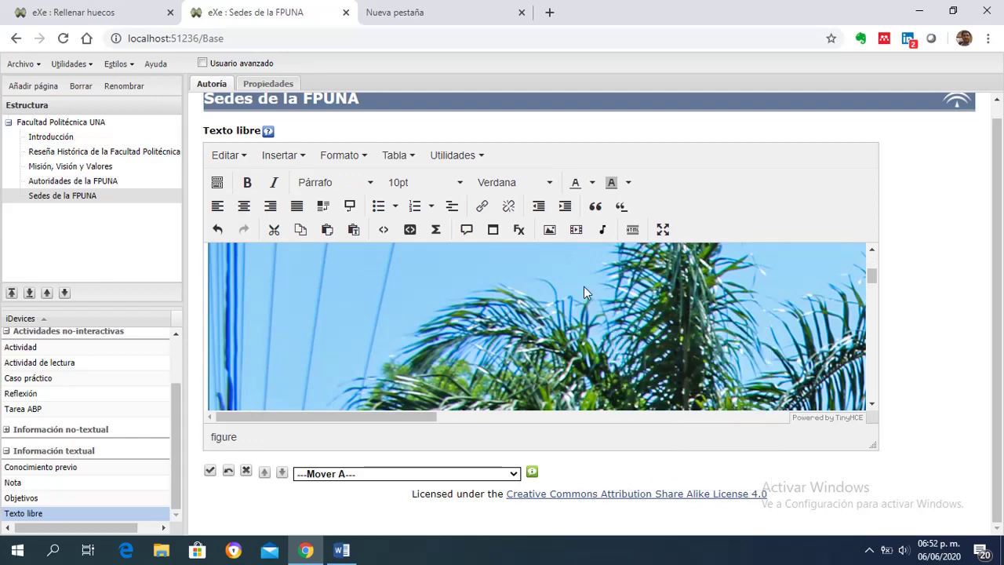
left_click(549, 230)
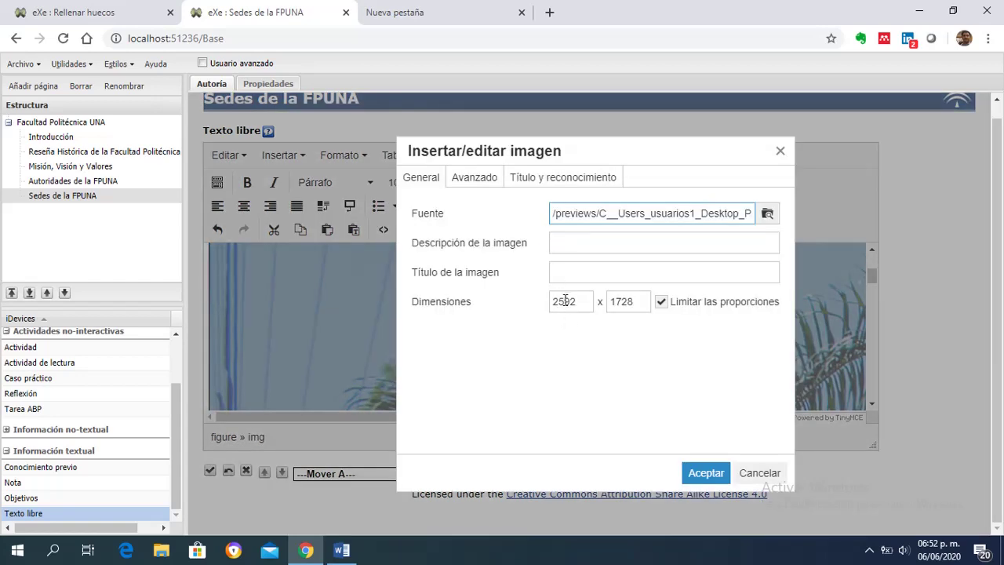
left_click(565, 300)
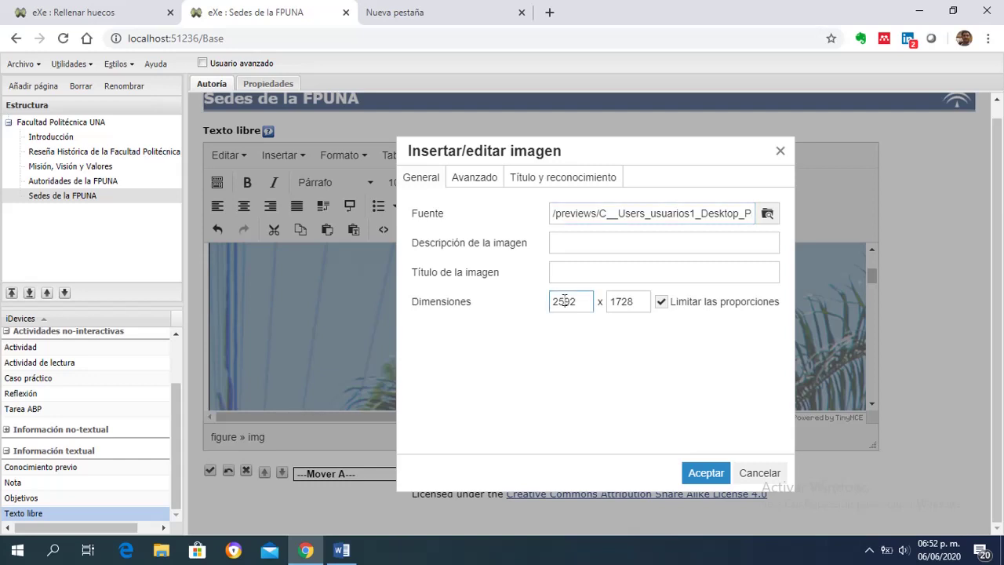
key("BackSpace")
key("BackSpace")
type("9")
key("Tab")
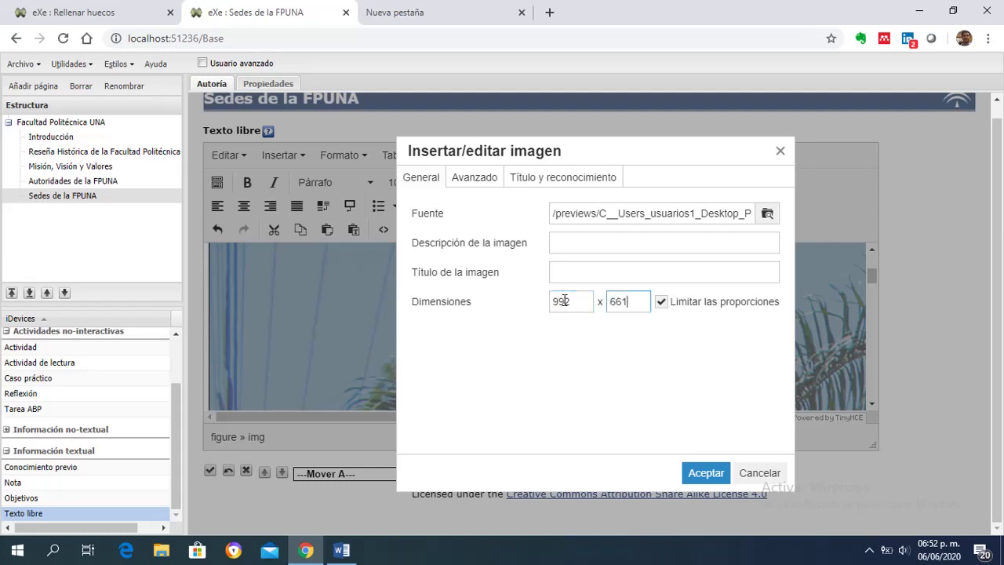
left_click(692, 473)
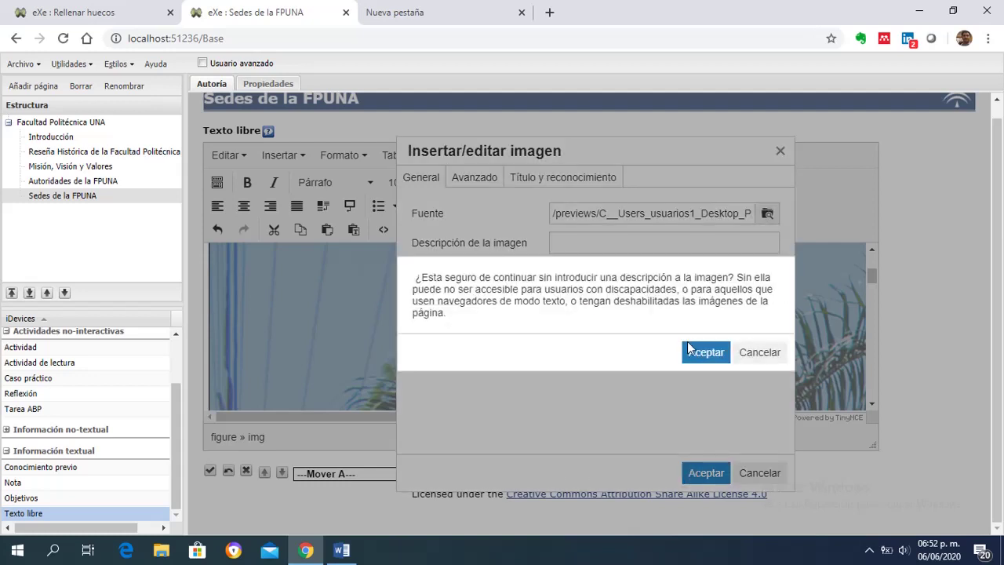
left_click(758, 357)
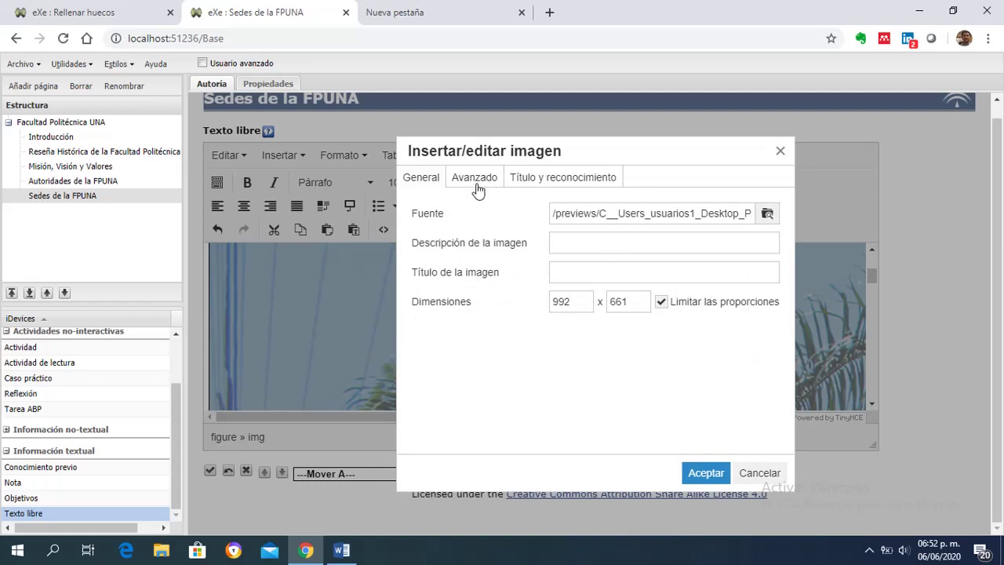
Enter "Imagen de la Sede Coronel Oviedo" as both the description and the title of the image and apply the changes.
left_click(556, 239)
type("Imagen de la")
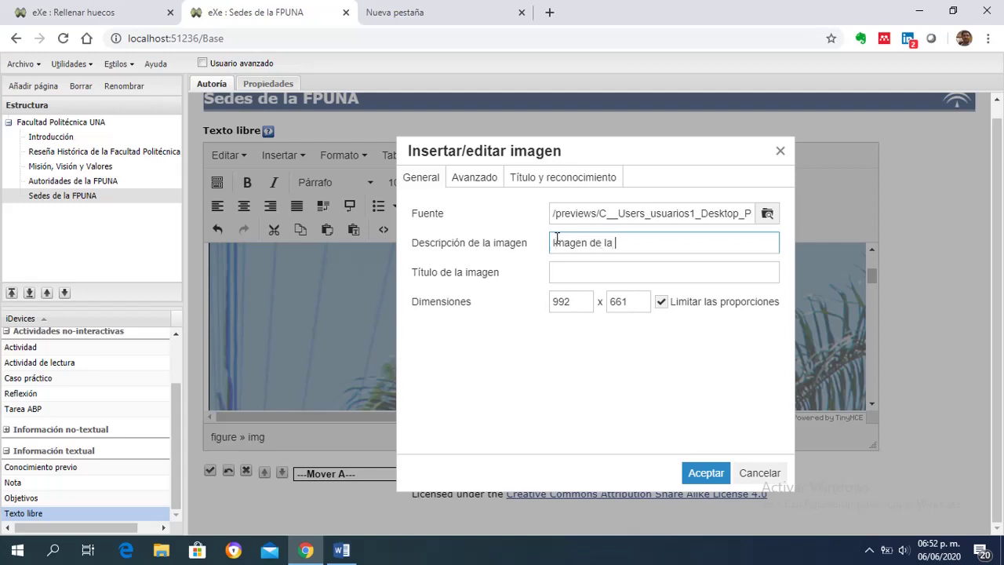
type(" Sede Coronel Oviedo")
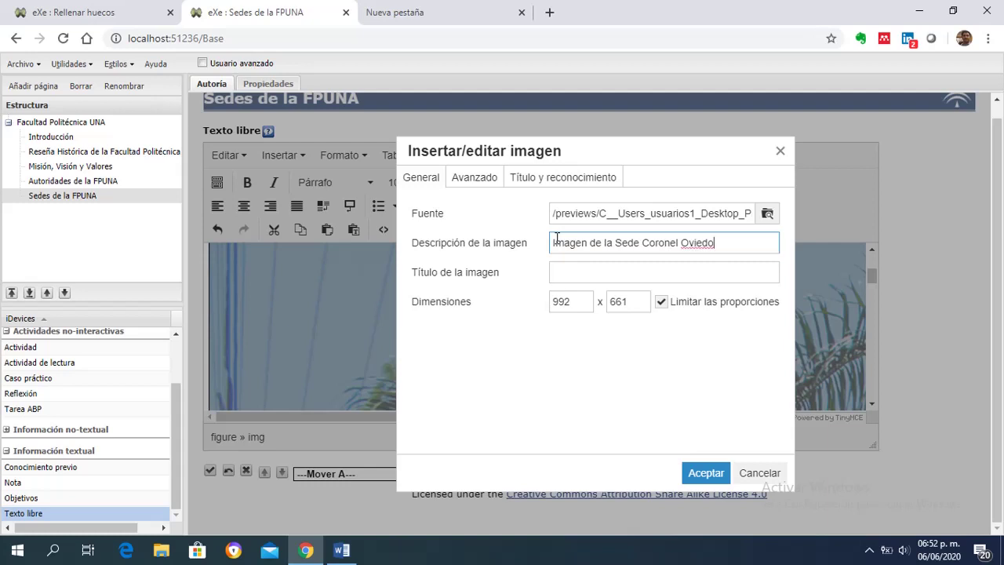
left_click_drag(722, 243, 547, 235)
key("ctrl+c")
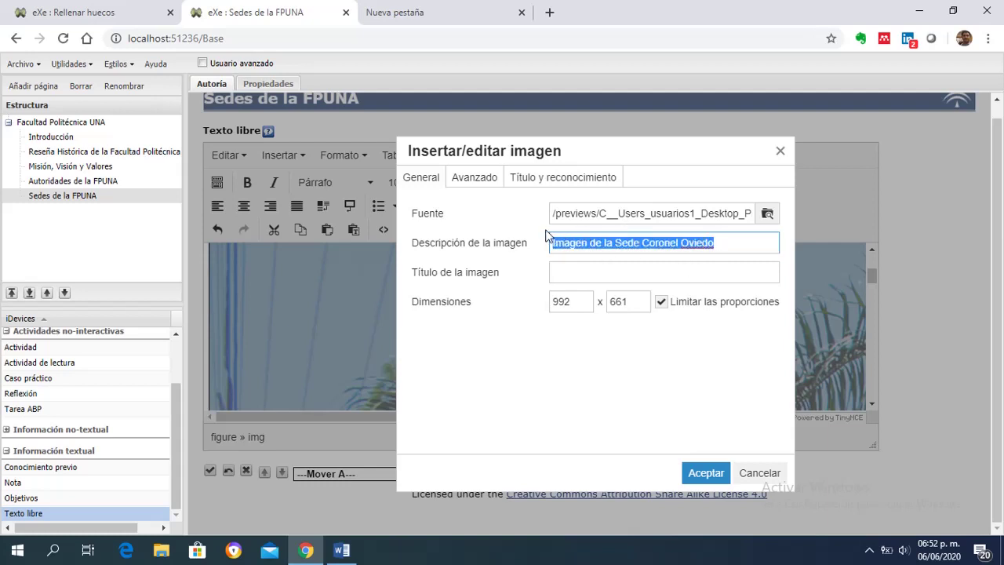
left_click(566, 278)
key("ctrl+v")
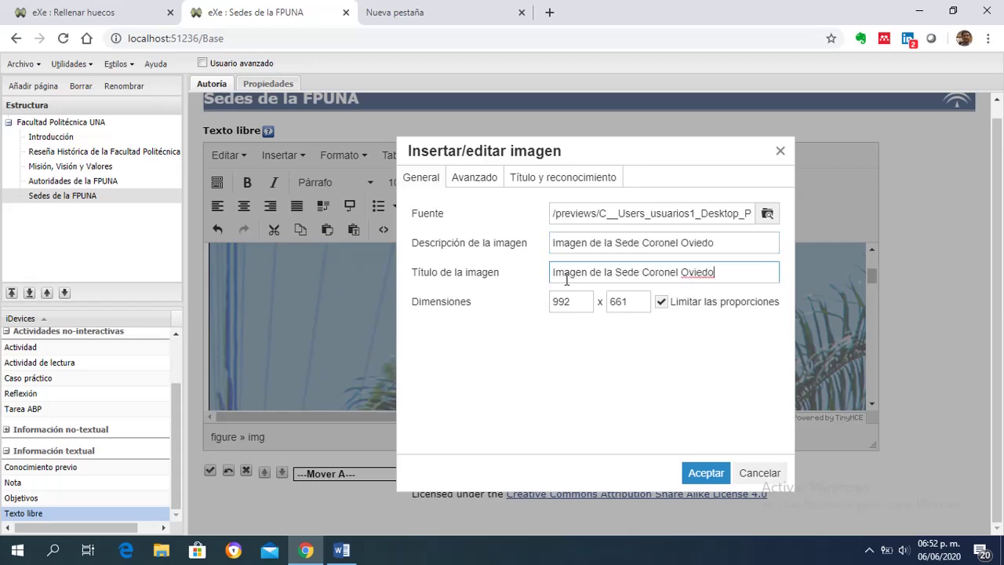
left_click(693, 473)
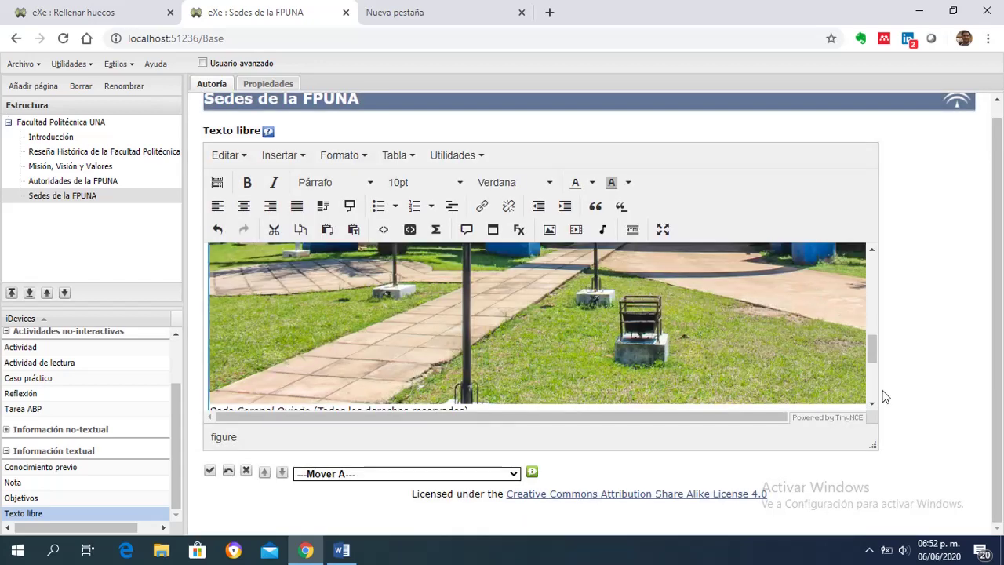
Insert an empty line after the last "Carreras habilitadas" entry, Licenciatura en Gestión de la Hosptalidad, in the Villarrica section.
scroll(872, 396, "down", 2)
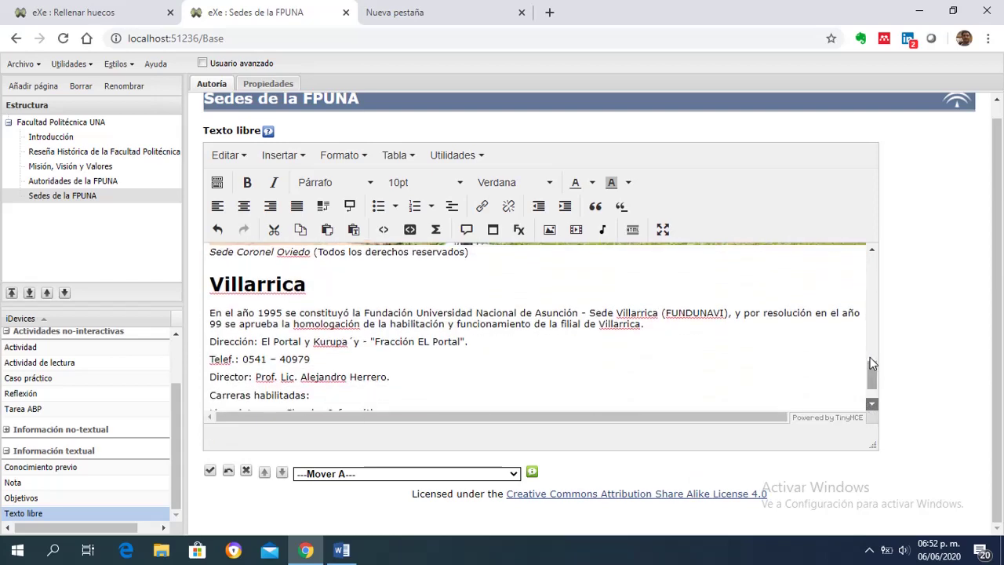
left_click_drag(870, 363, 872, 388)
left_click(448, 397)
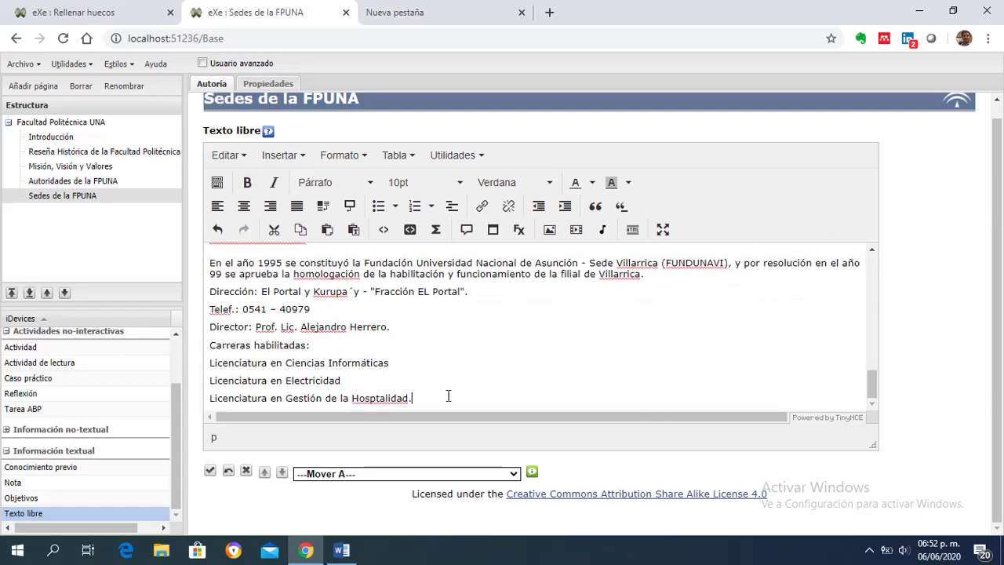
key("Return")
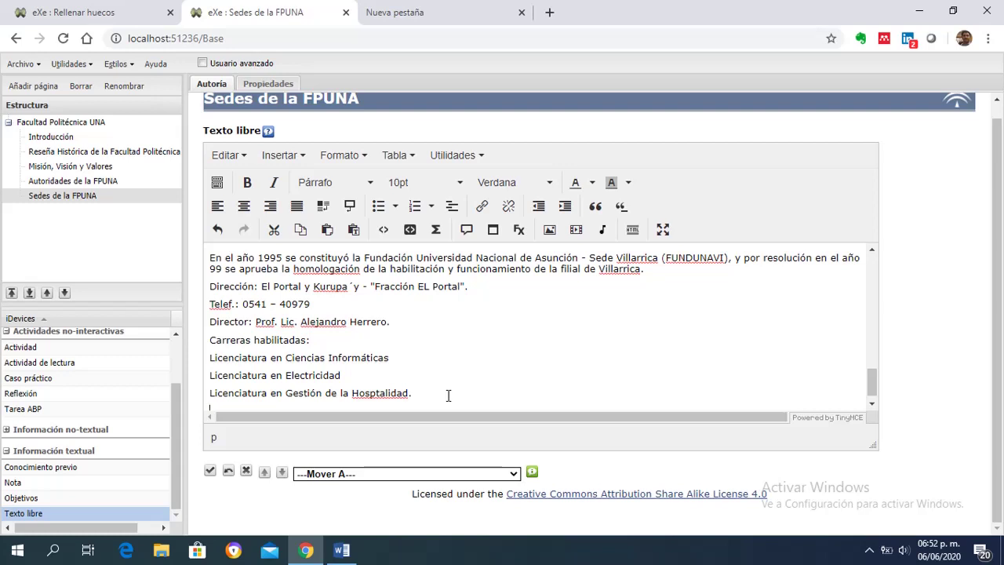